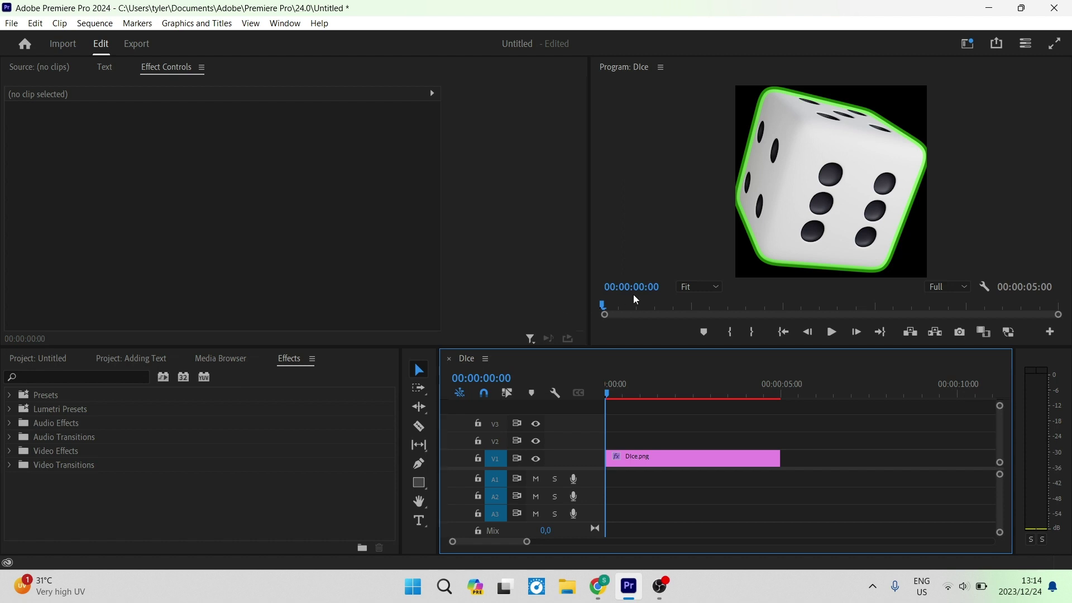
Step: Preview the dice sequence, then draw a rectangle over the dice's upper part with the Rectangle Tool
click(832, 332)
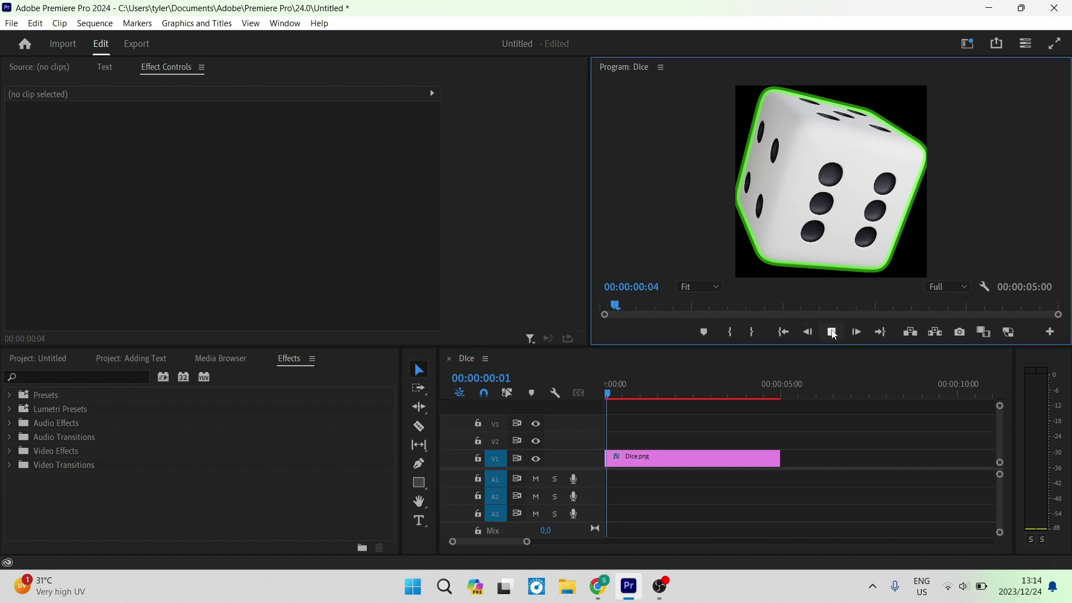
click(816, 306)
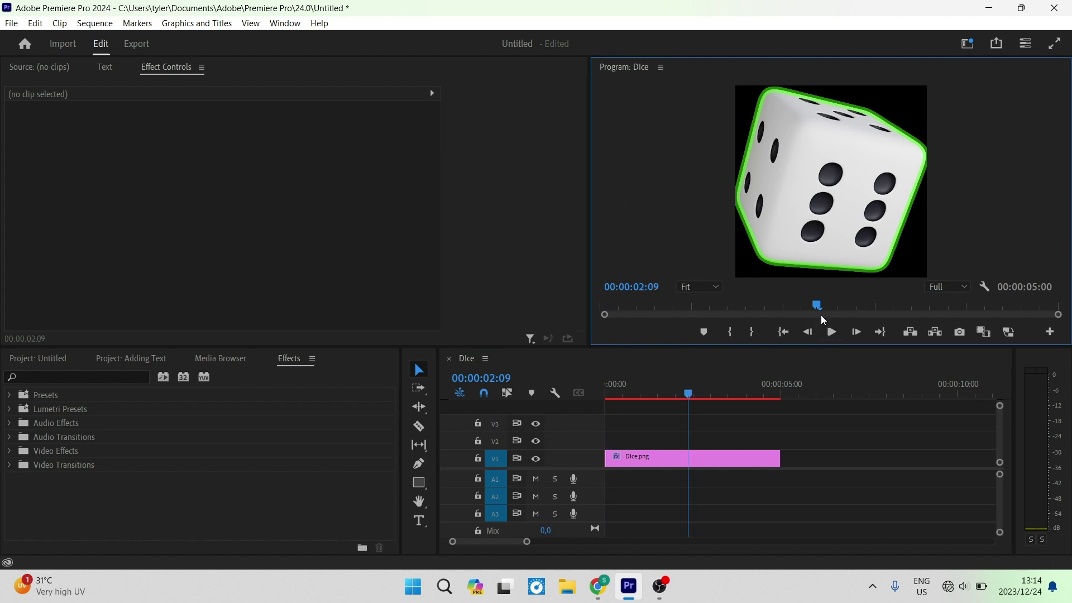
drag(812, 306, 539, 310)
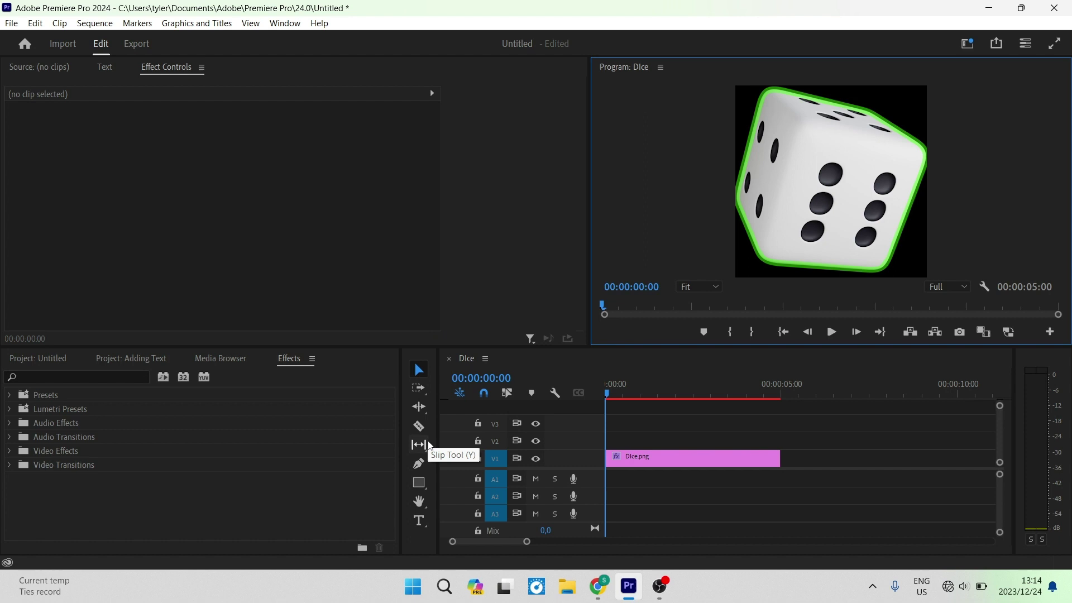
click(420, 484)
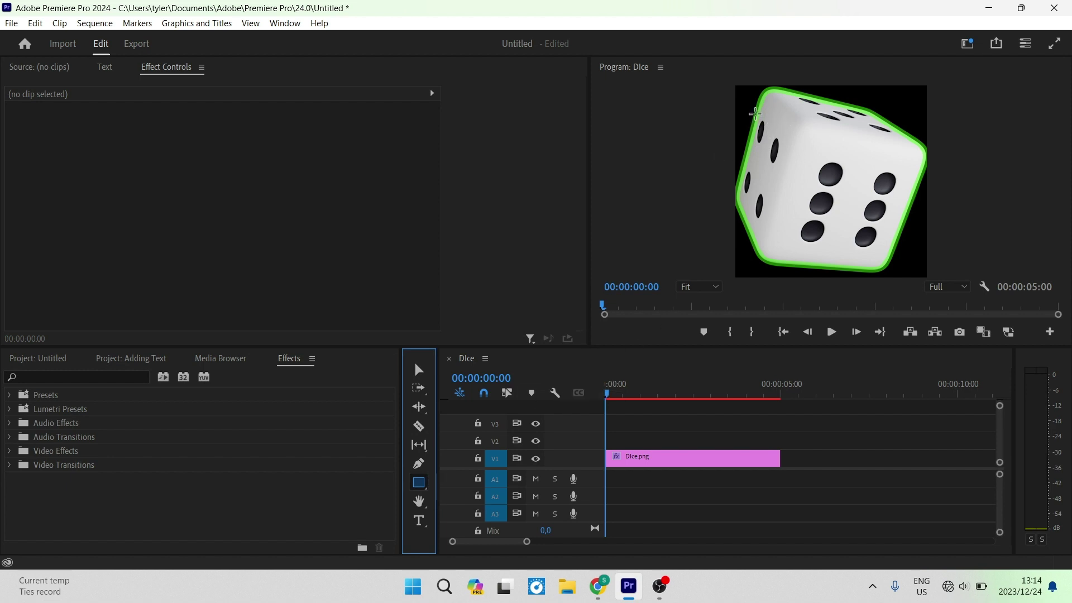
mouse_move(763, 116)
mouse_down()
mouse_move(793, 148)
mouse_move(887, 204)
mouse_up()
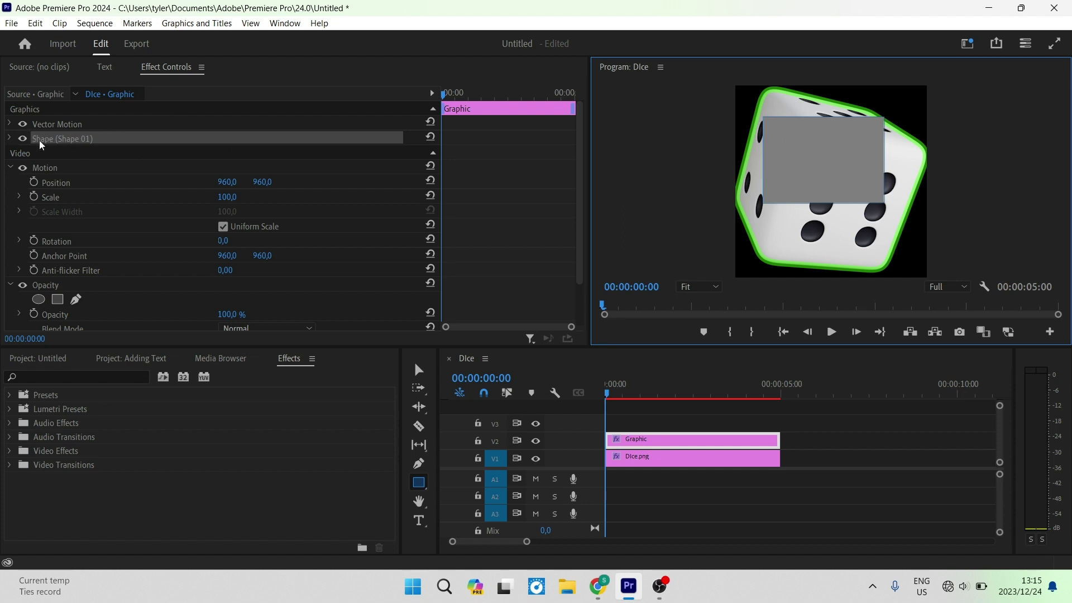
Step: Change the Shape 01 fill colour from grey to bright green 58FF00
click(80, 145)
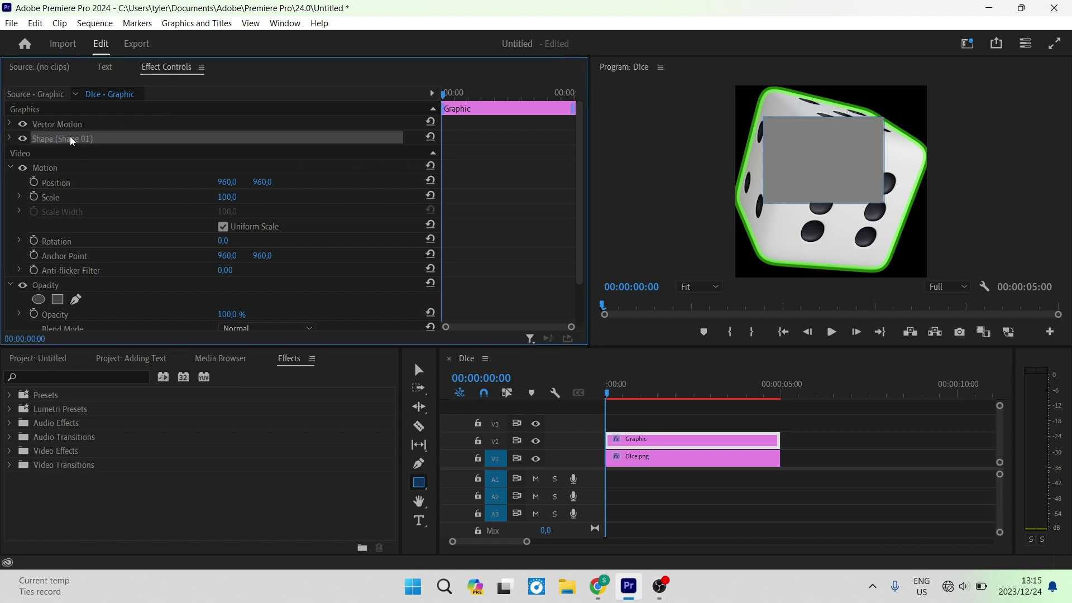
click(10, 140)
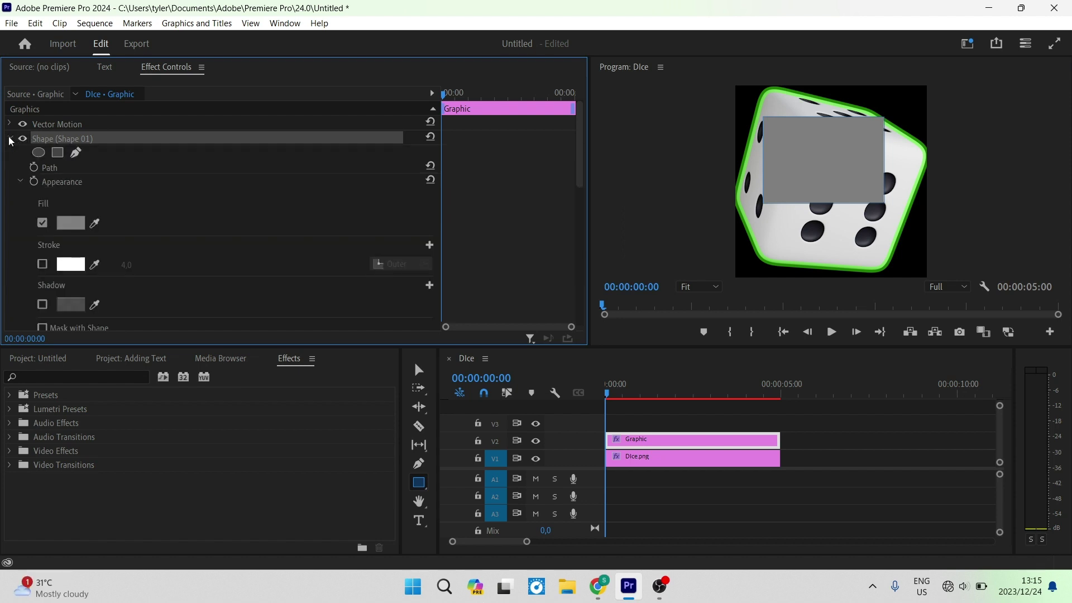
click(59, 228)
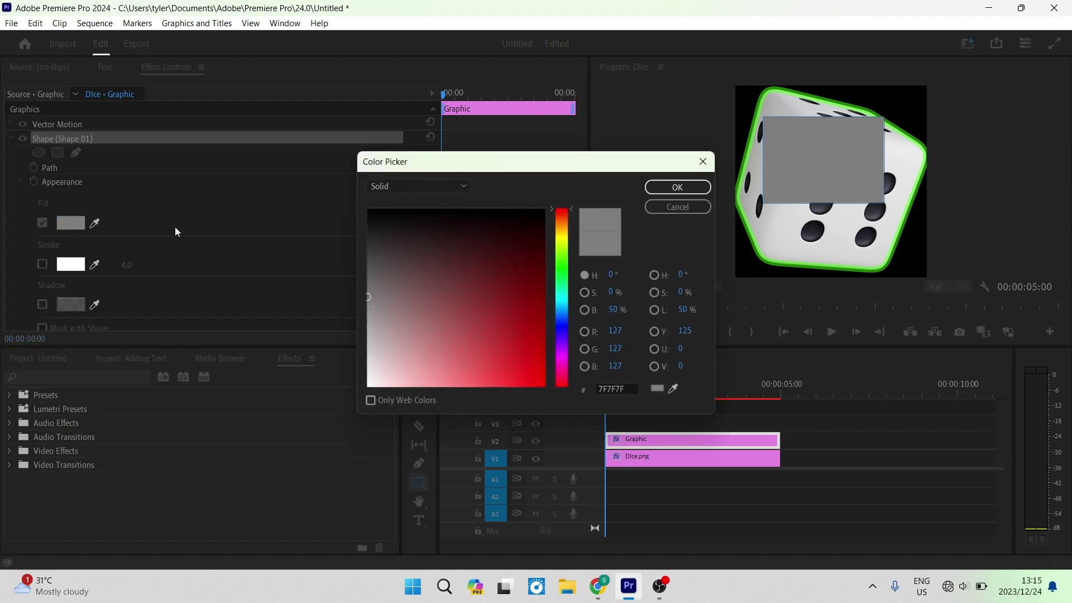
click(564, 258)
drag(461, 278, 545, 385)
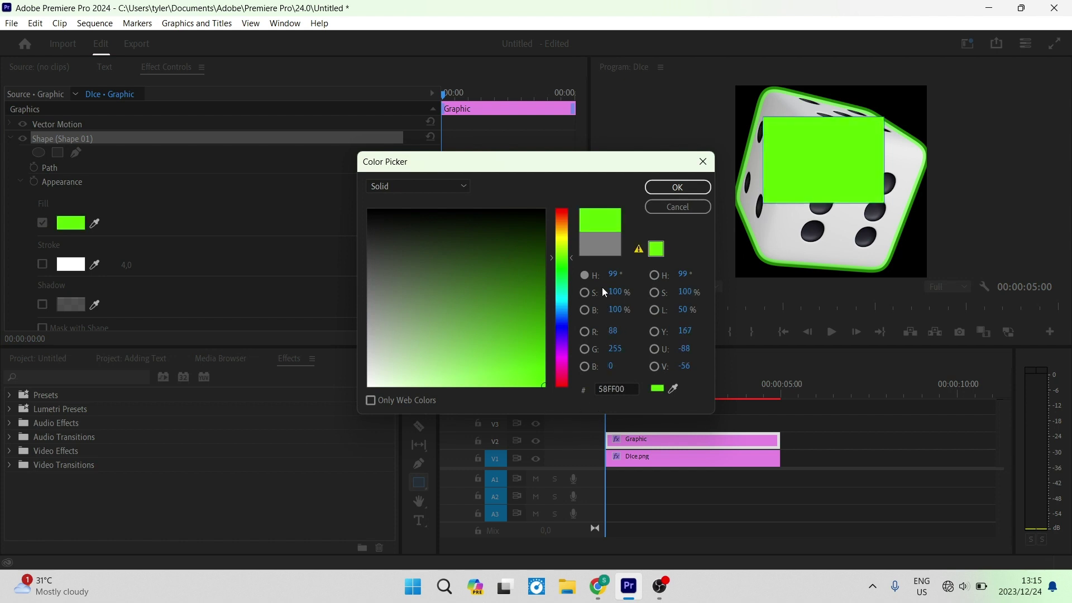
click(664, 190)
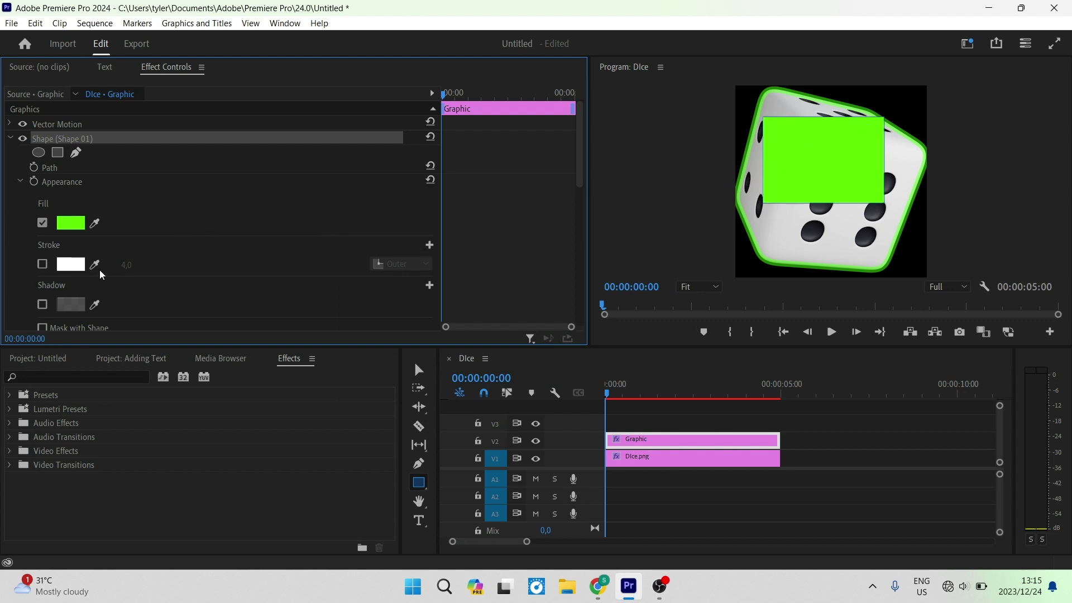
Step: Enable the rectangle's stroke with width 69,0 and colour FF0000 red
click(44, 267)
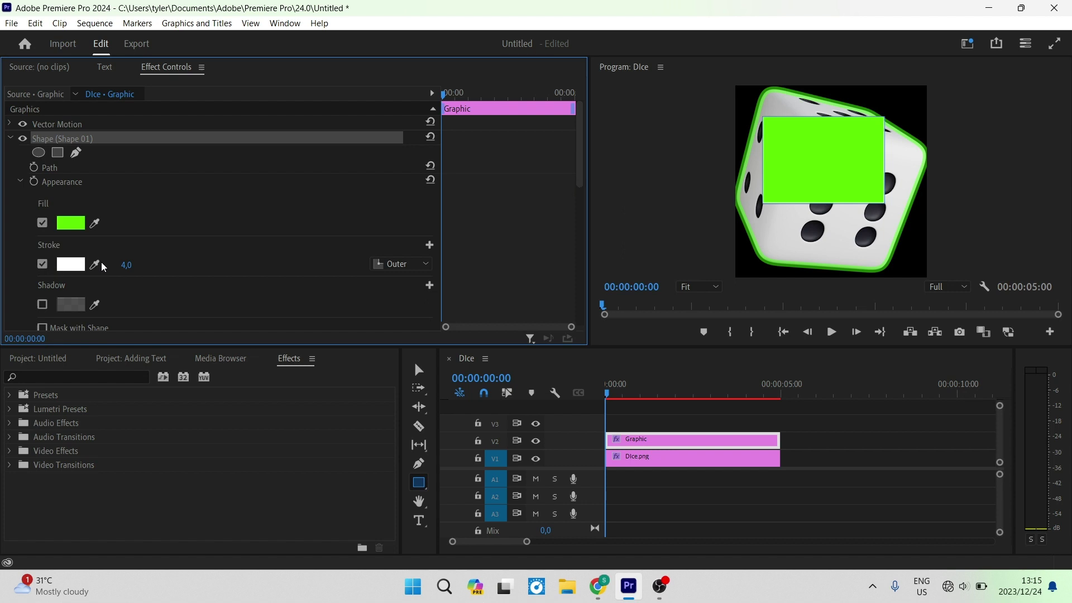
click(128, 266)
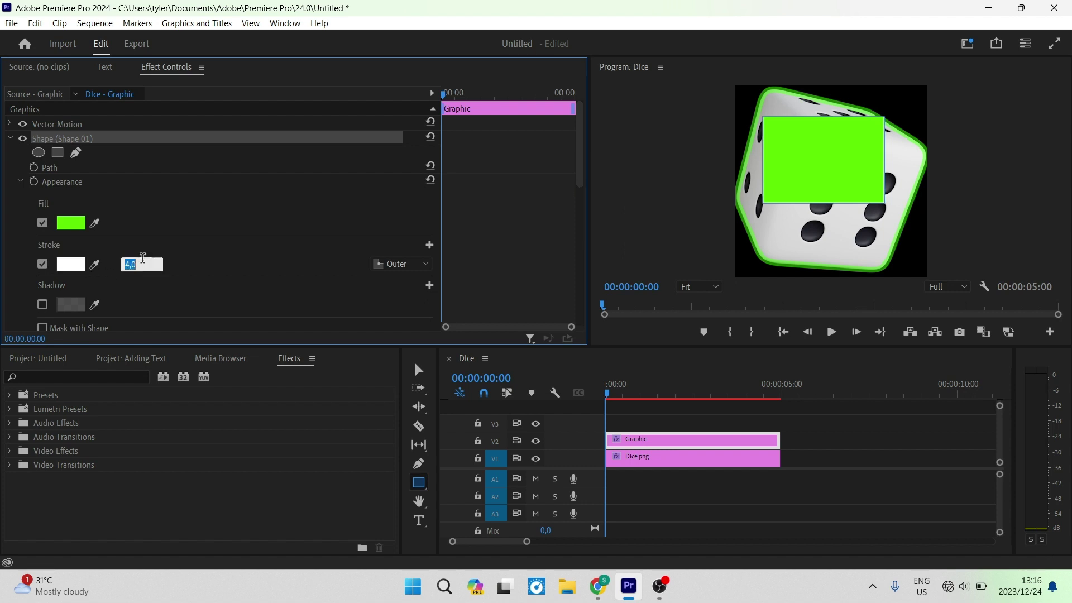
key(Return)
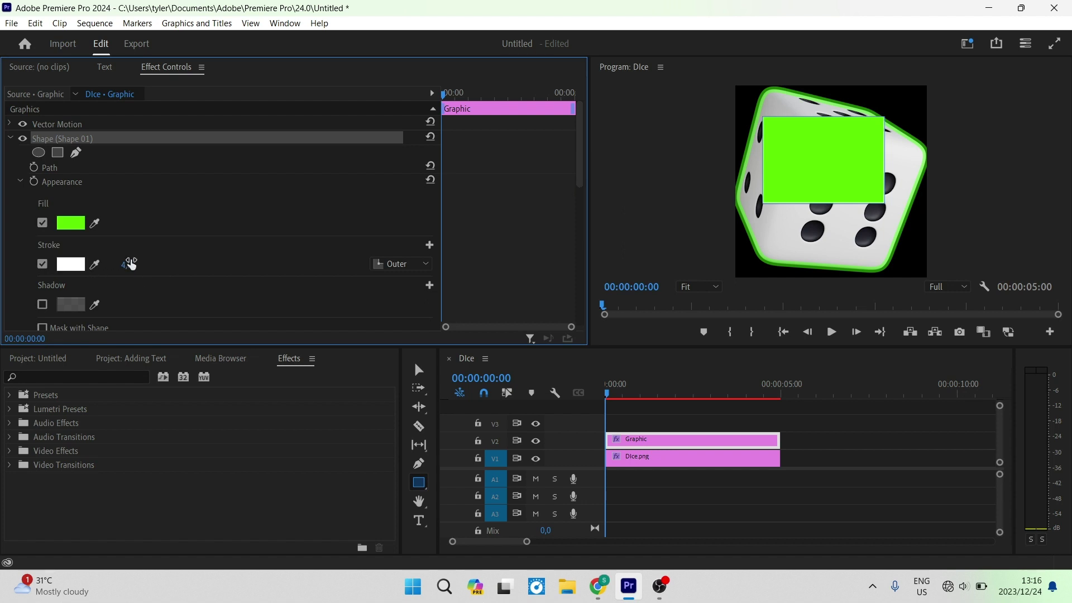
drag(126, 265, 162, 264)
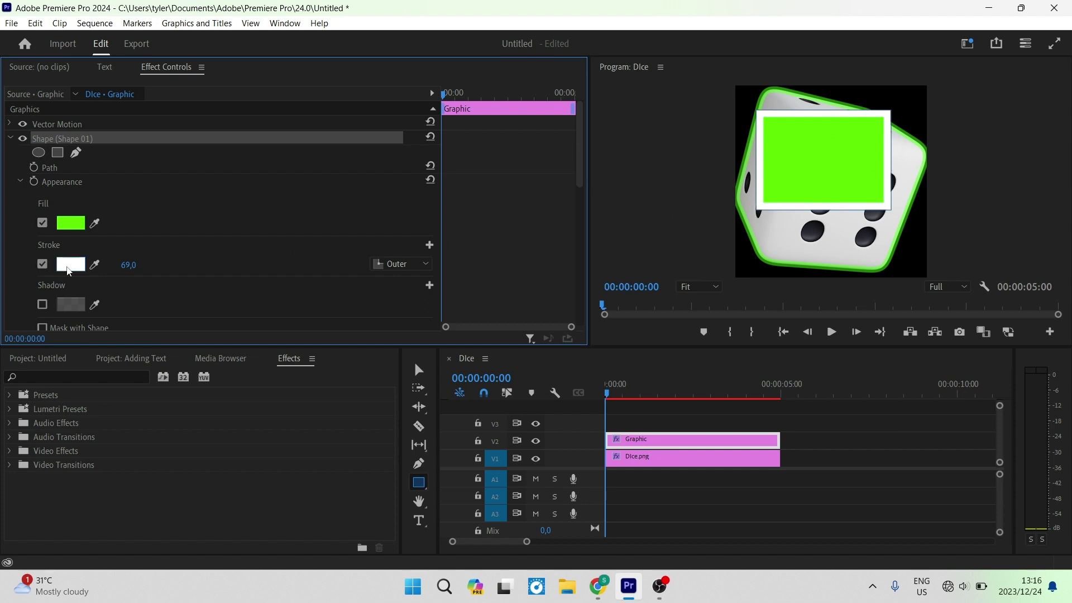
click(69, 269)
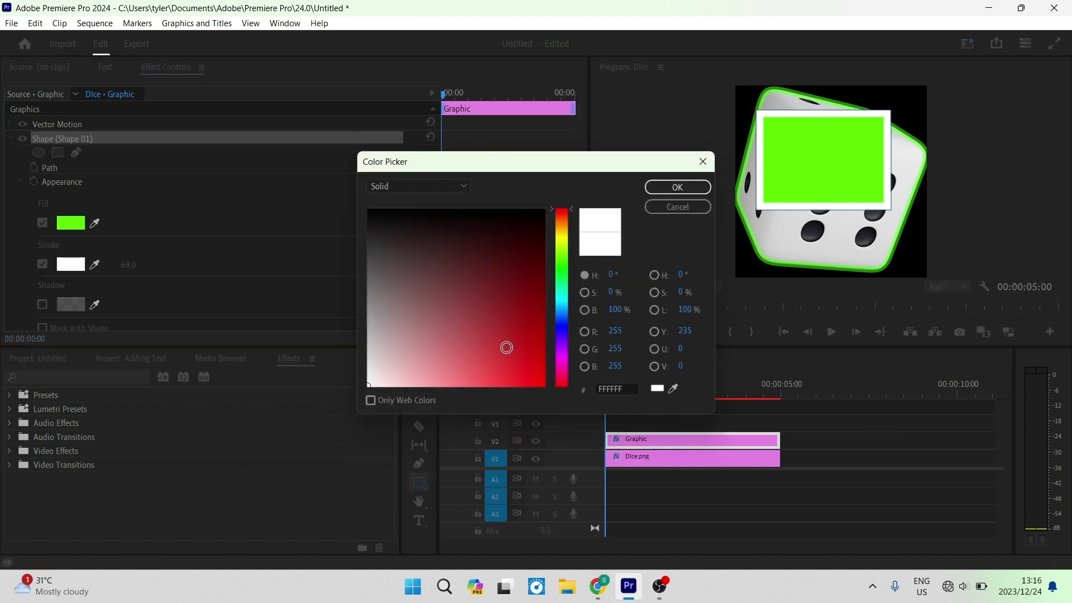
drag(506, 347, 557, 400)
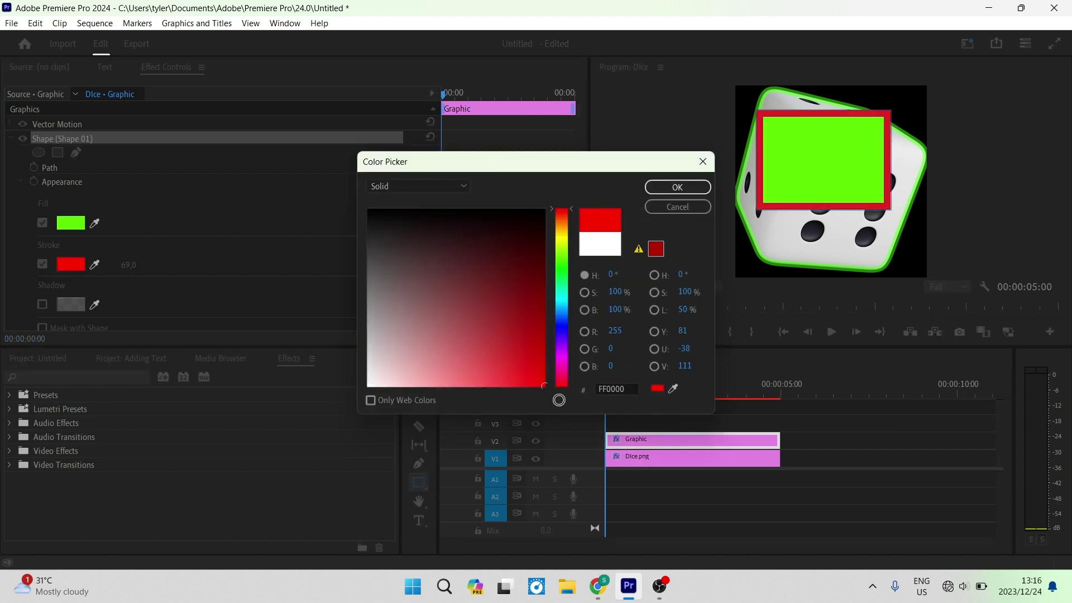
click(678, 188)
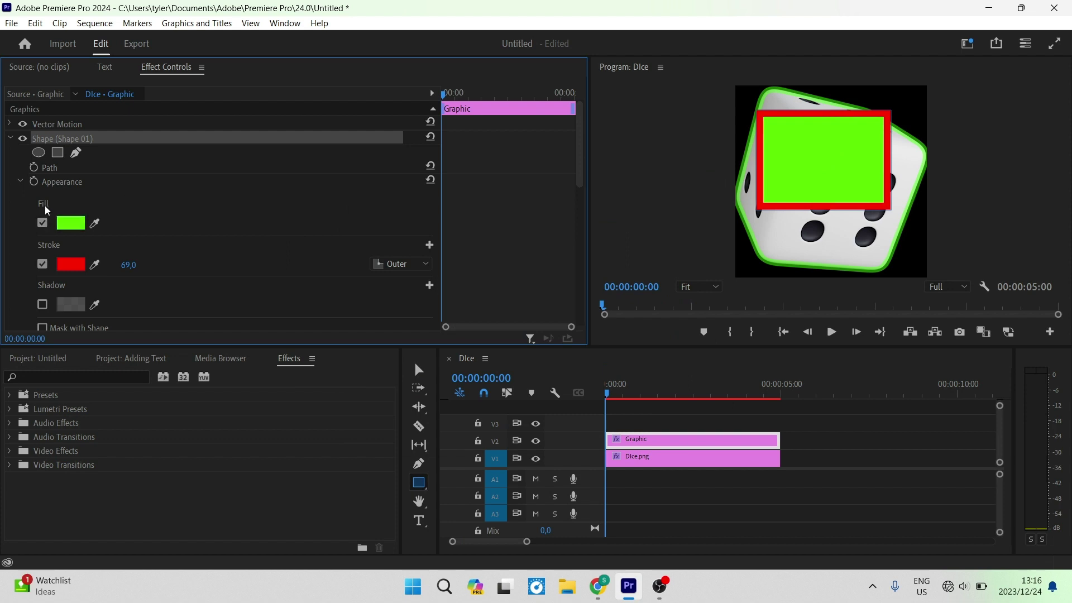
Step: Switch off the green fill so only the red stroke outline remains
click(45, 222)
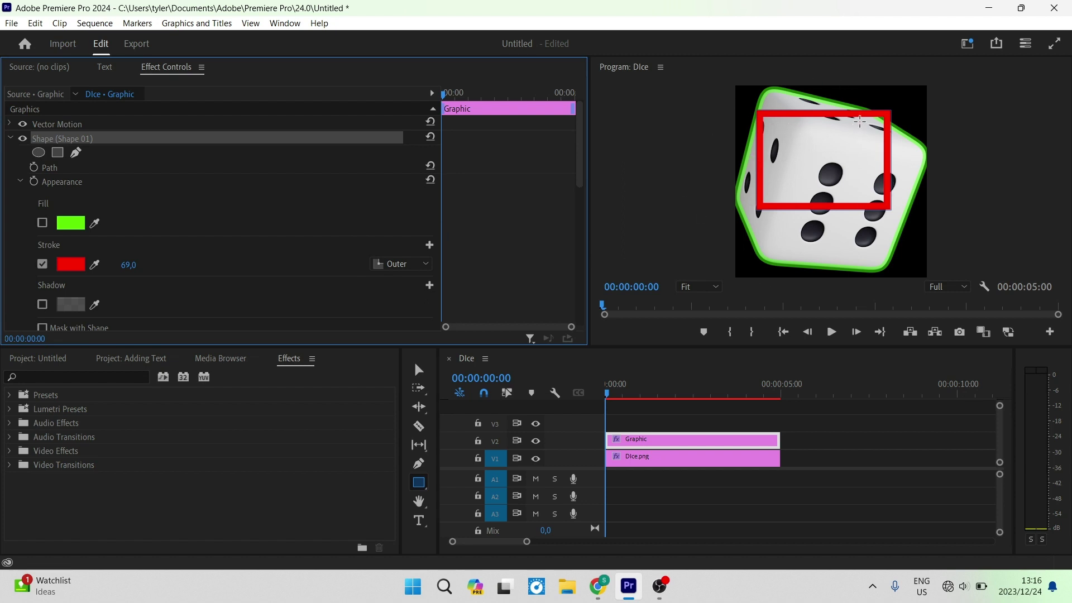
scroll(123, 224, down, 1)
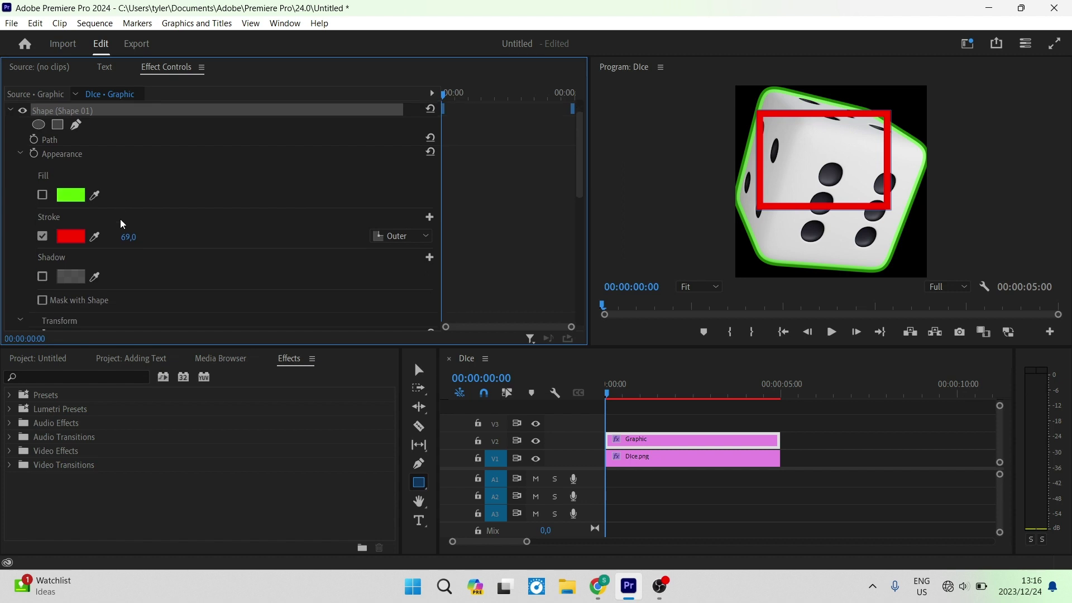
scroll(123, 223, down, 2)
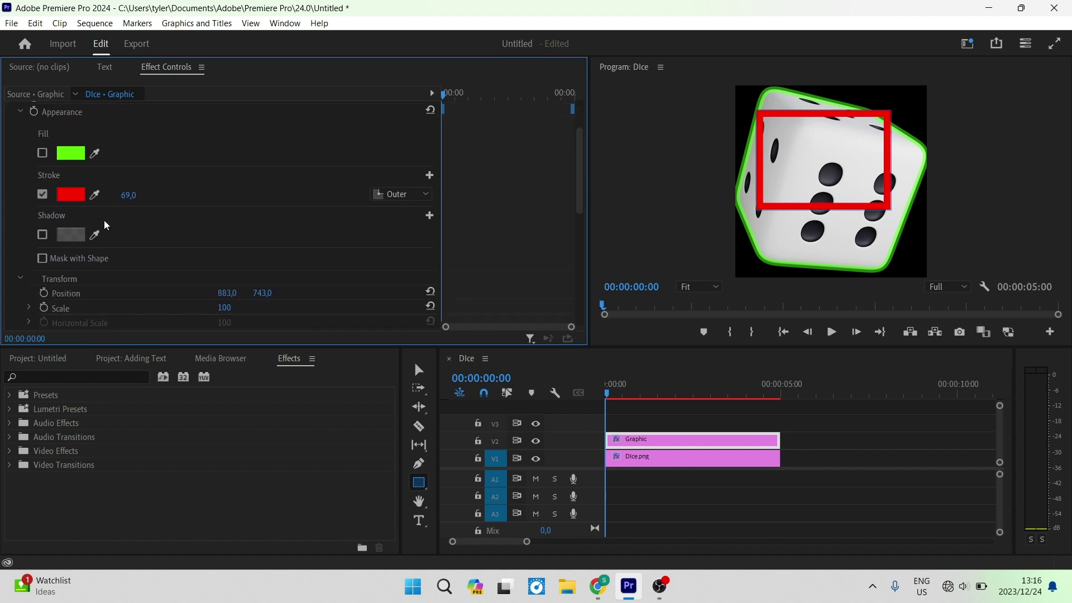
Step: Enable the rectangle's shadow and give it a dark red colour
click(43, 234)
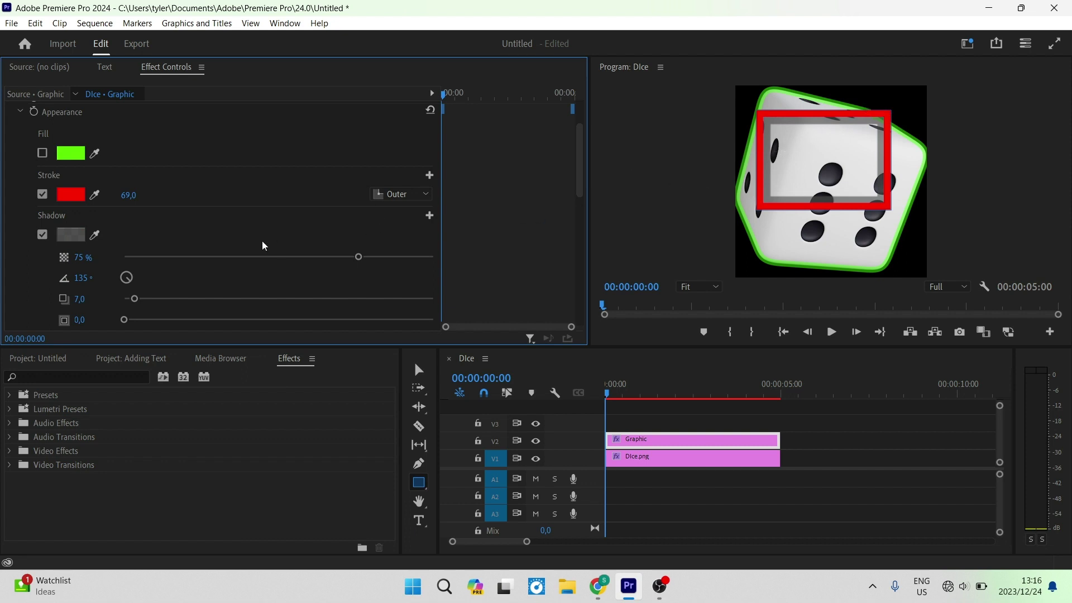
click(70, 234)
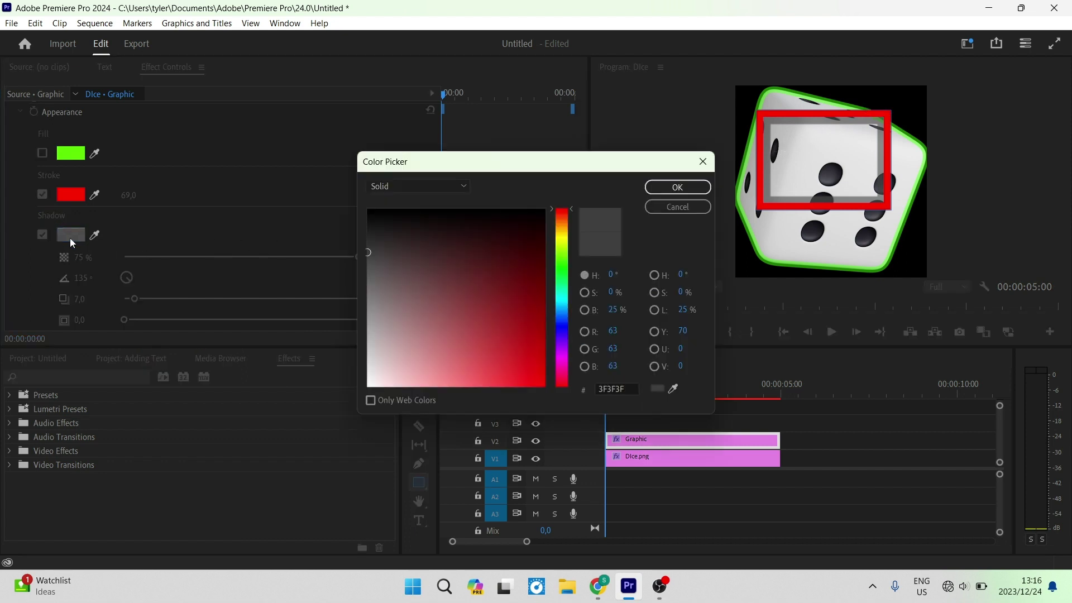
click(510, 272)
key(Return)
Step: Set the shadow Distance to 108,1 and Blur to 128
scroll(127, 254, down, 1)
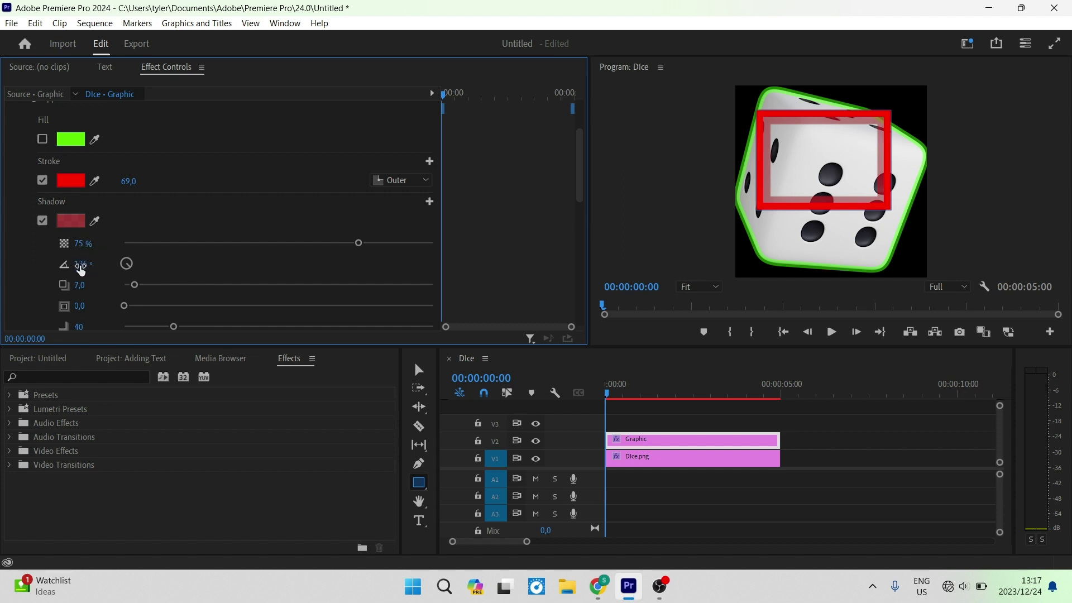
scroll(106, 282, down, 1)
scroll(110, 282, down, 1)
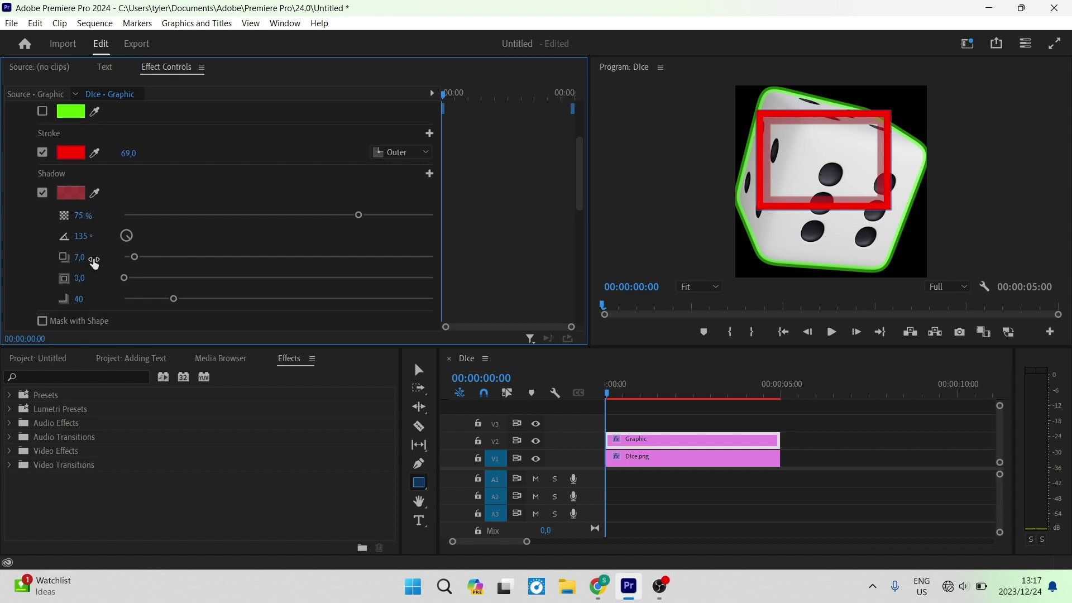
drag(135, 259, 293, 280)
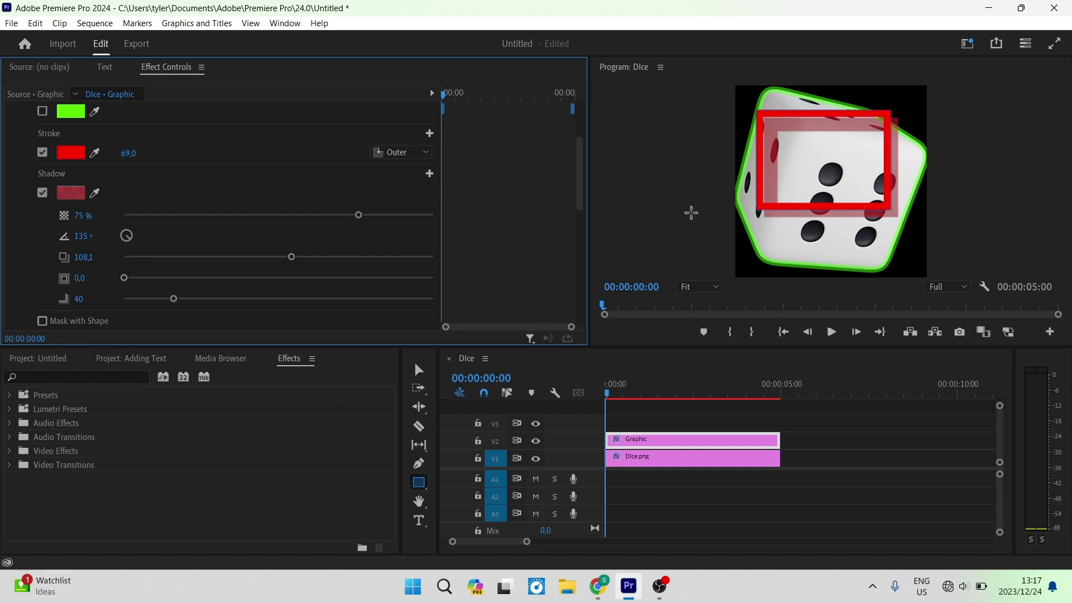
scroll(119, 281, down, 1)
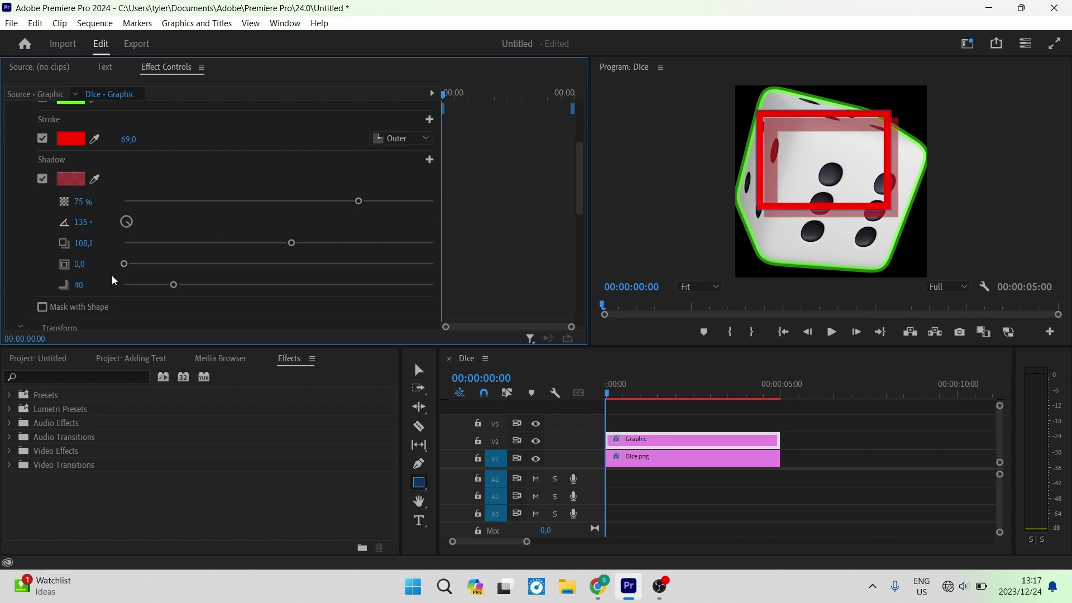
mouse_move(127, 273)
mouse_down()
mouse_move(212, 281)
mouse_move(112, 278)
mouse_up()
scroll(263, 310, down, 5)
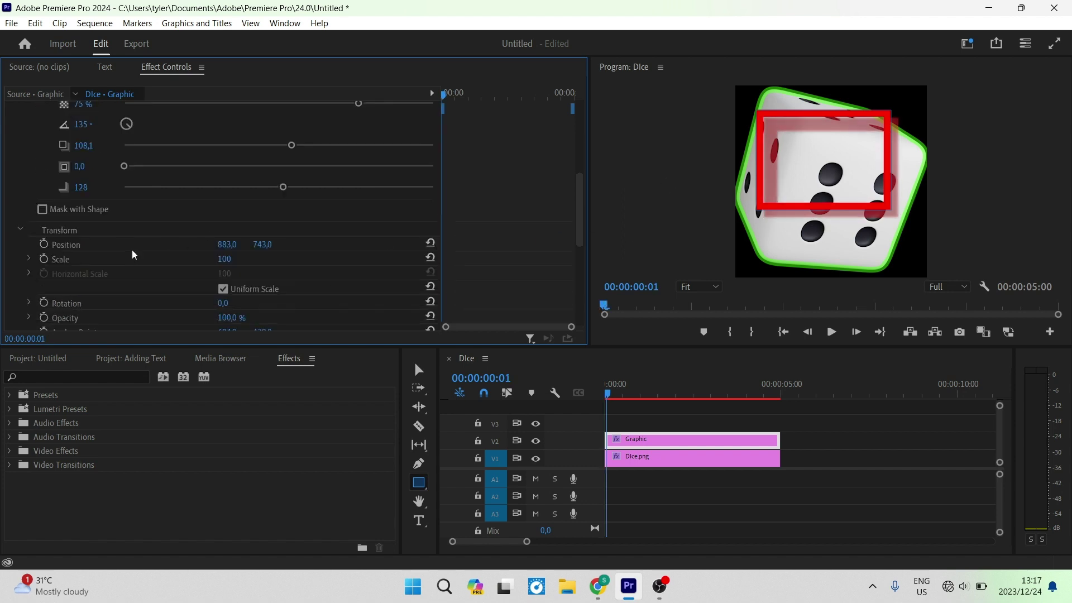
scroll(117, 232, down, 1)
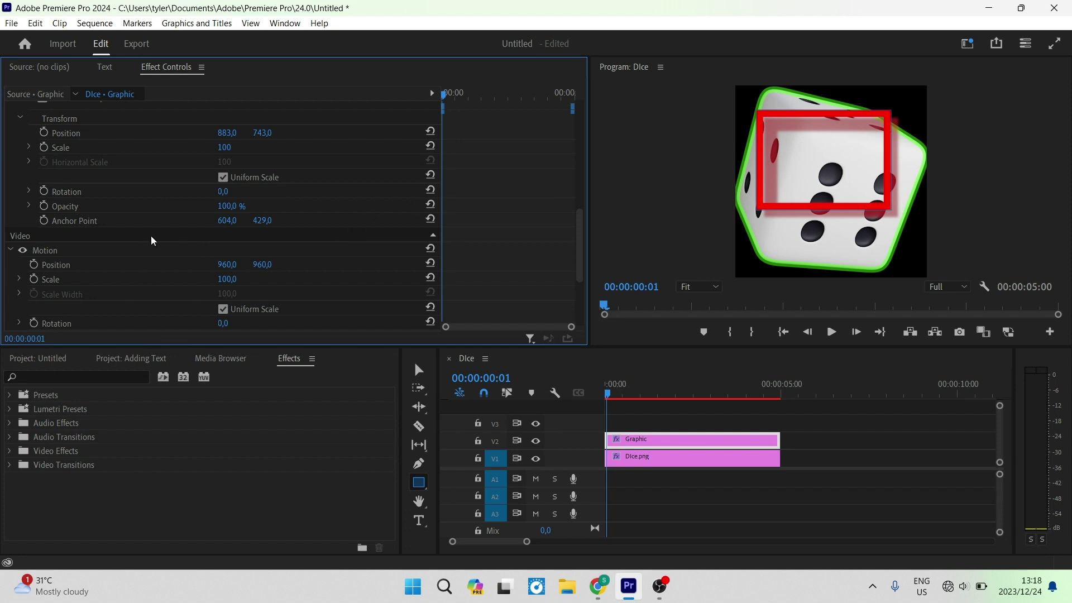
scroll(137, 234, up, 10)
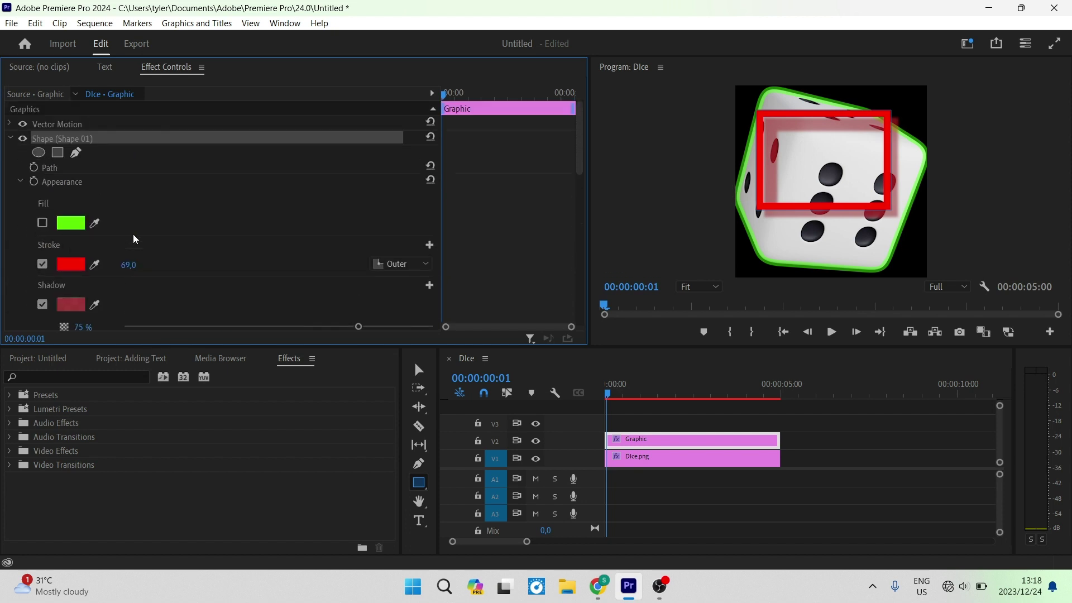